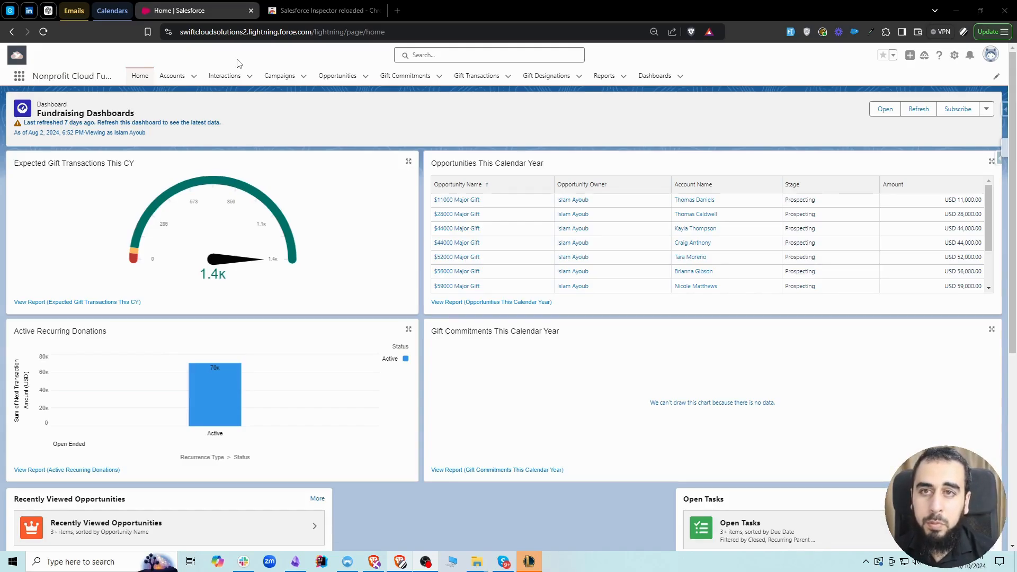
View the Salesforce Inspector reloaded extension page in the Chrome Web Store, then close it and return to Salesforce.
left_click(302, 15)
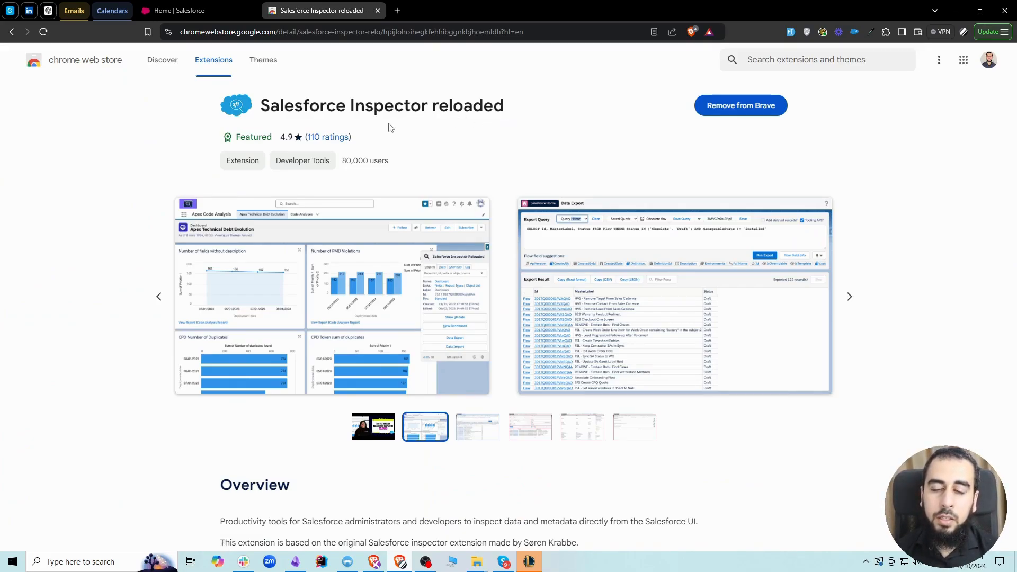
left_click(174, 11)
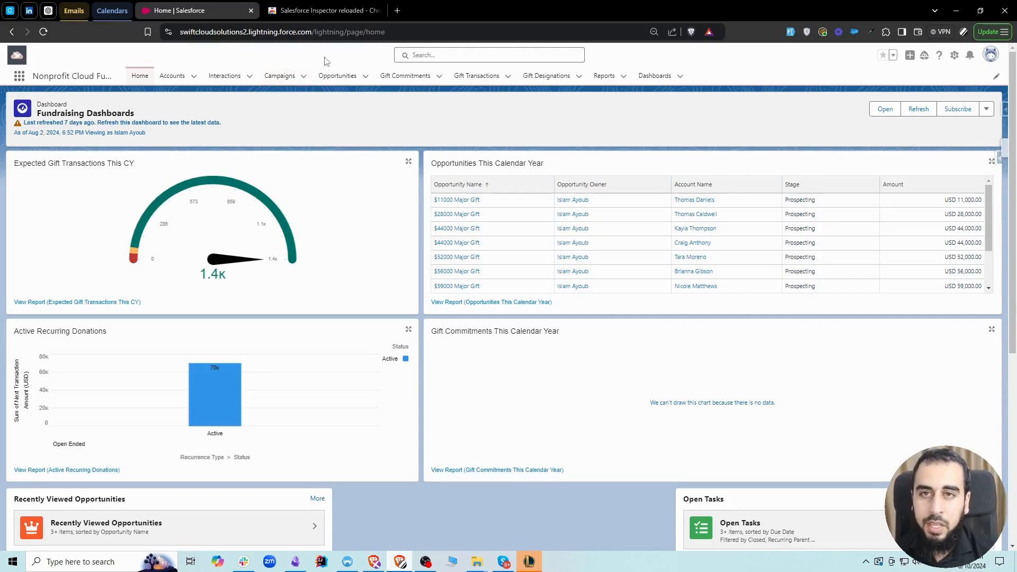
left_click(311, 10)
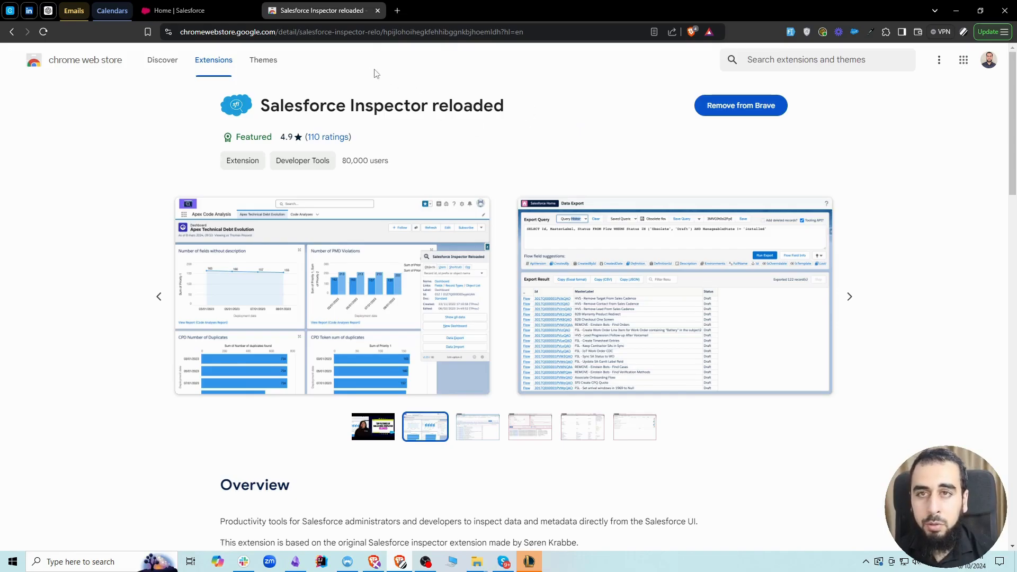
left_click(377, 10)
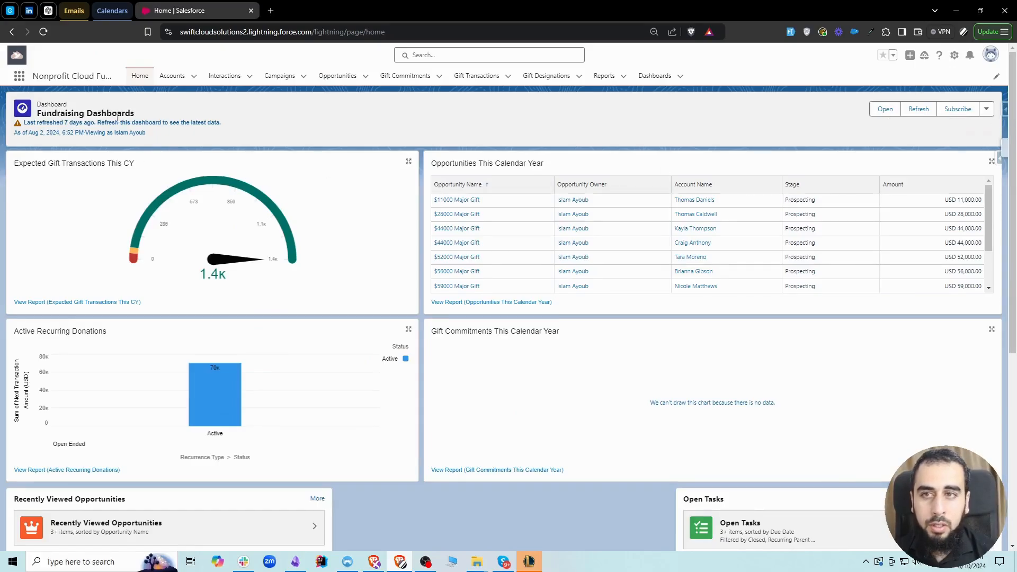
Open the Accounts list and launch Salesforce Inspector's Data Export from there.
left_click(172, 76)
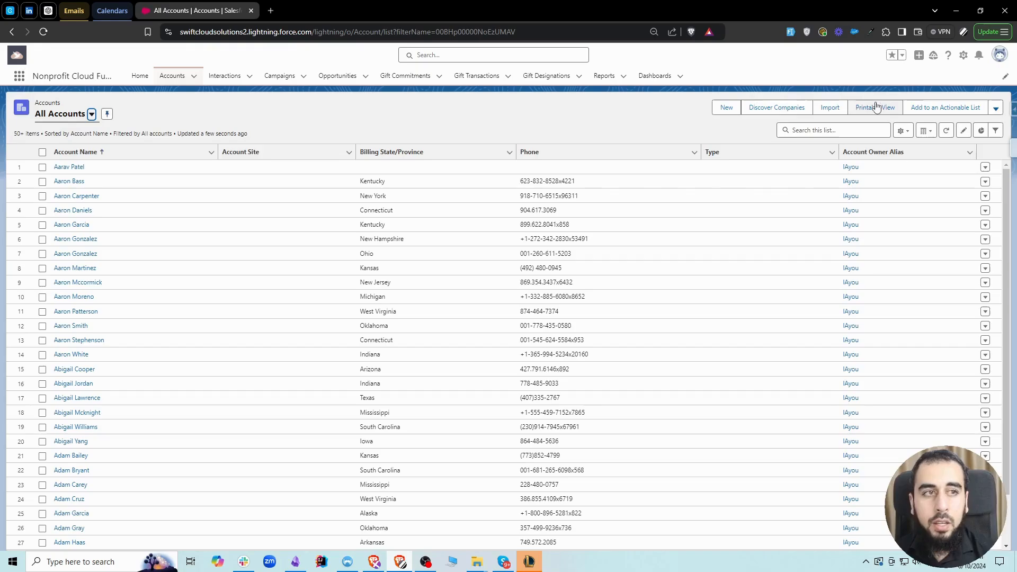
left_click(1012, 109)
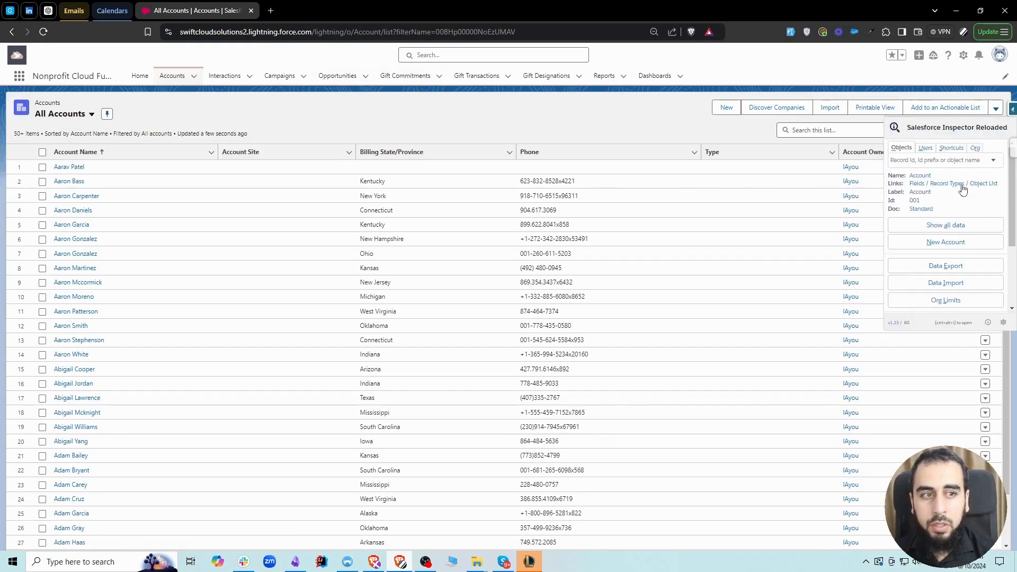
left_click(946, 267)
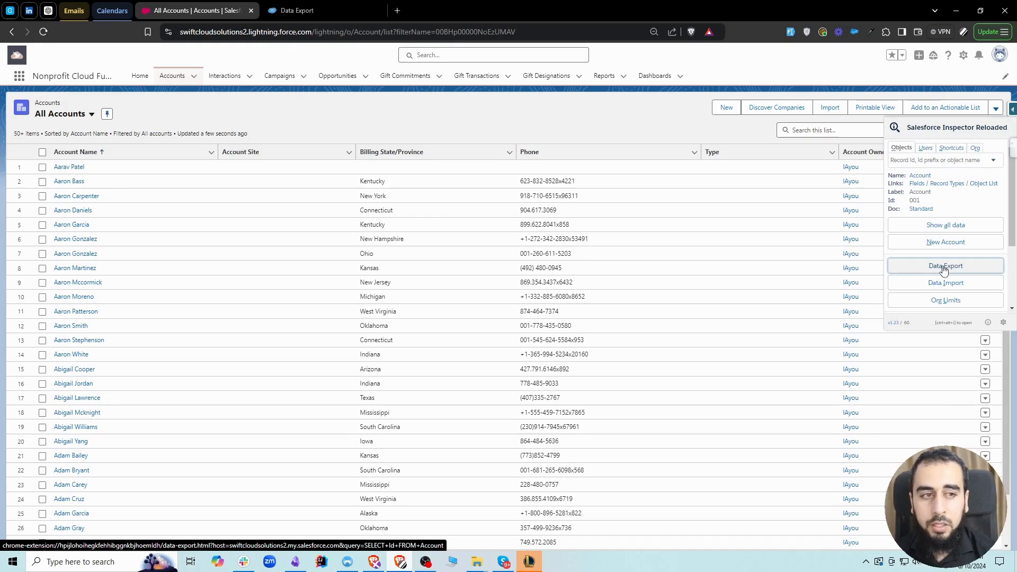
left_click(336, 5)
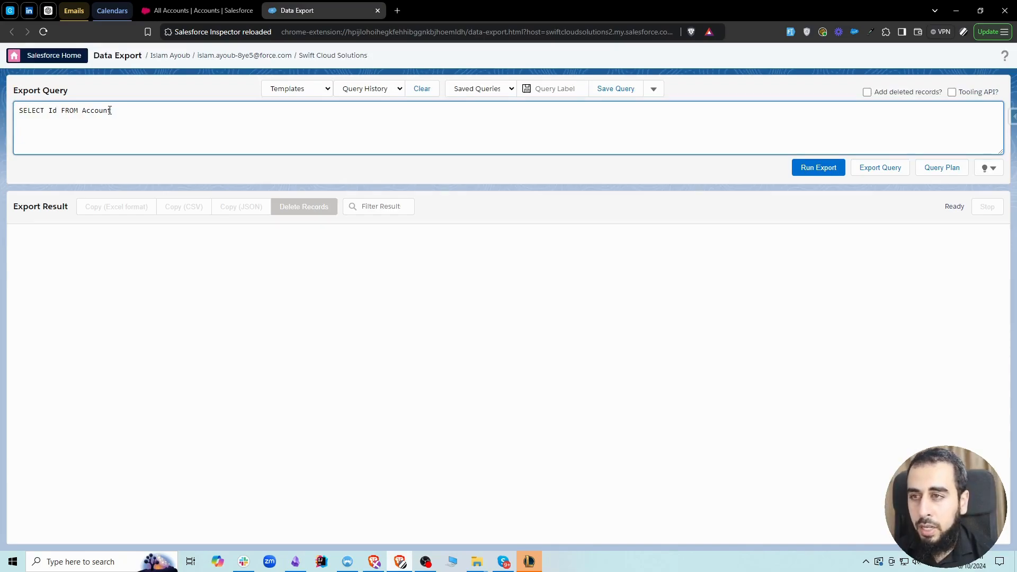
Build the query SELECT Id FROM GiftTransaction from the SELECT Id FROM template, run the export and look through the results.
left_click(315, 91)
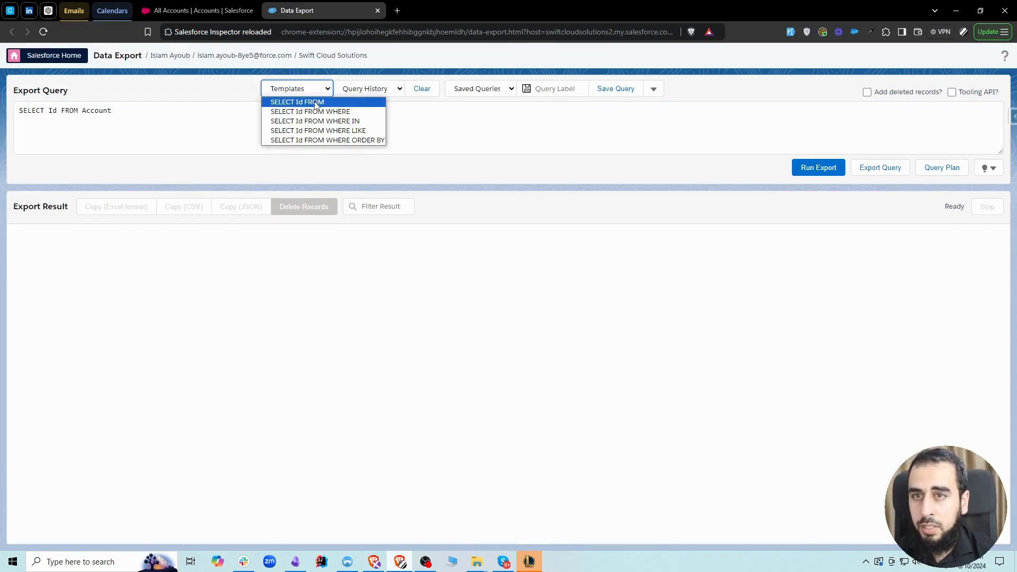
left_click(316, 103)
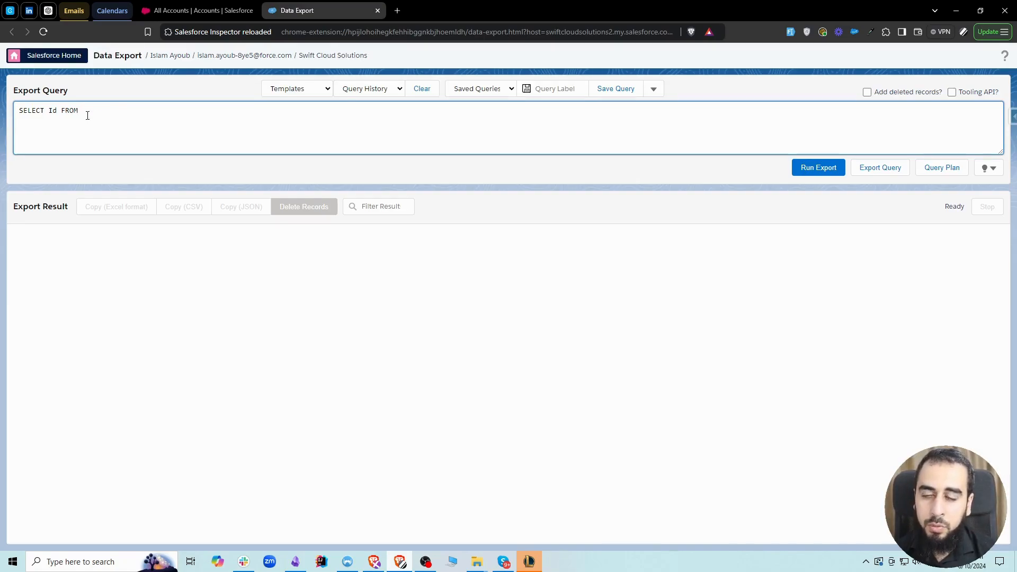
type("gift")
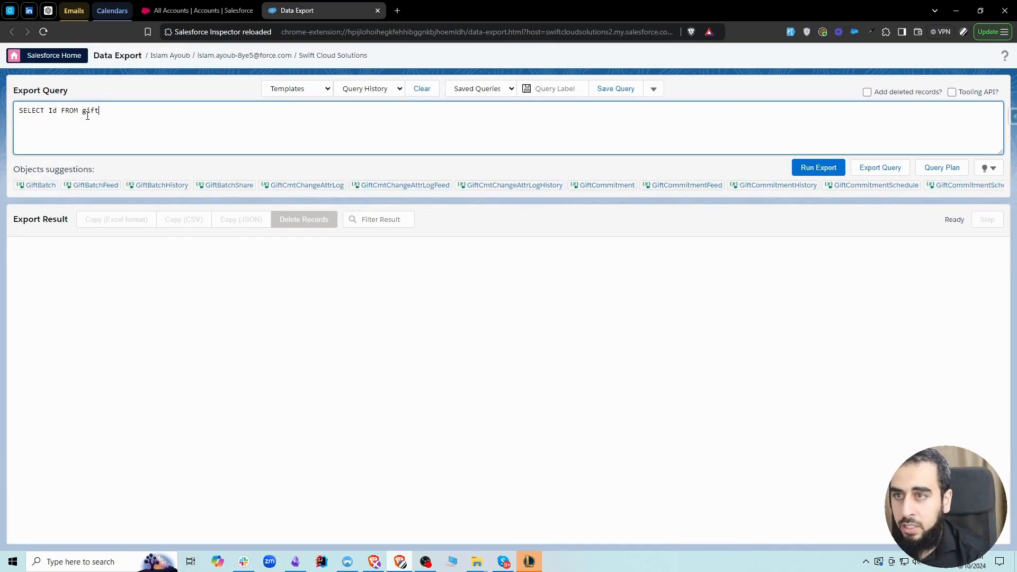
type("t")
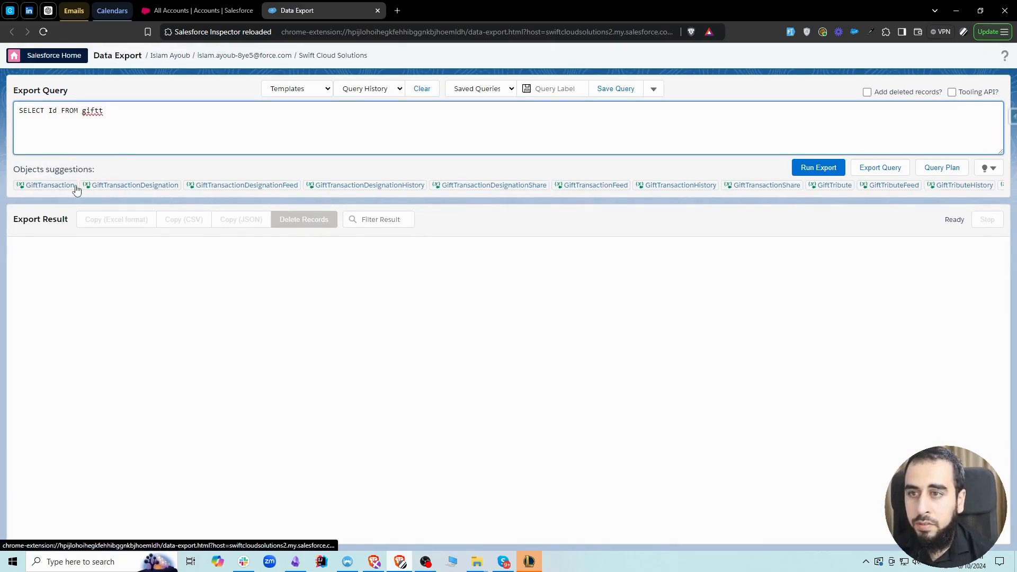
left_click(50, 185)
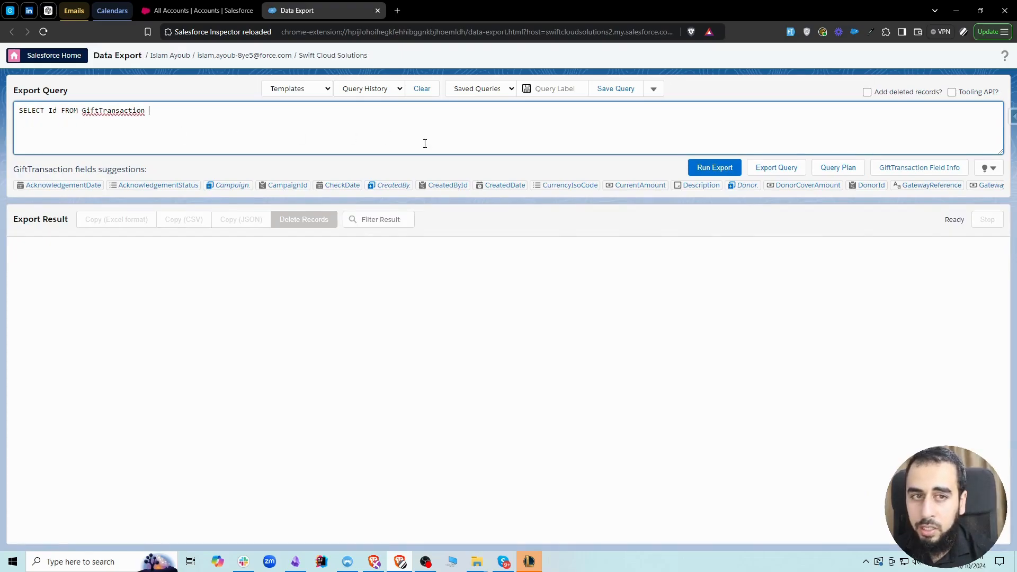
left_click(711, 168)
scroll(73, 325, "down", 10)
scroll(96, 351, "up", 5)
scroll(69, 365, "down", 10)
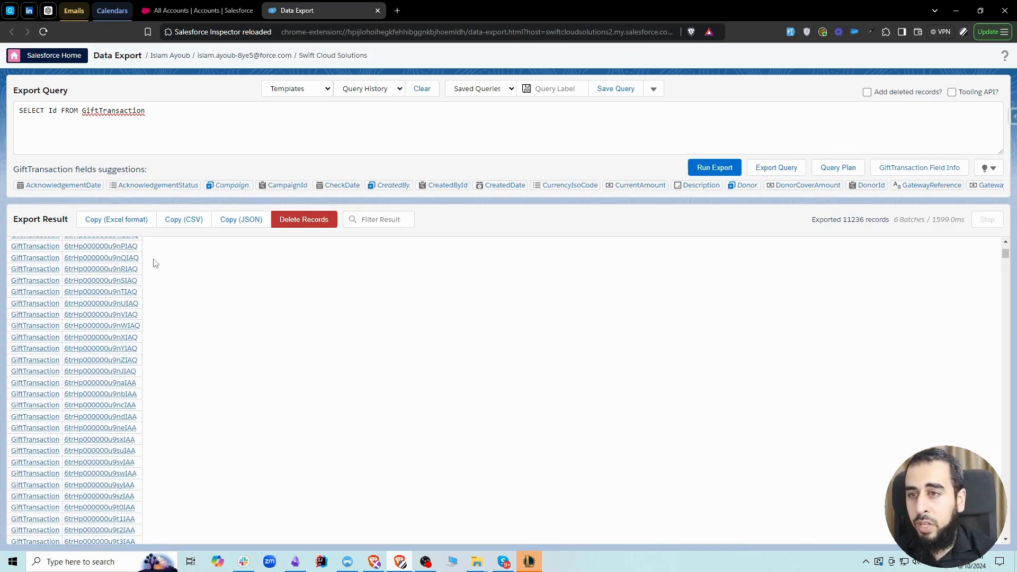
scroll(69, 380, "up", 4)
scroll(69, 381, "up", 10)
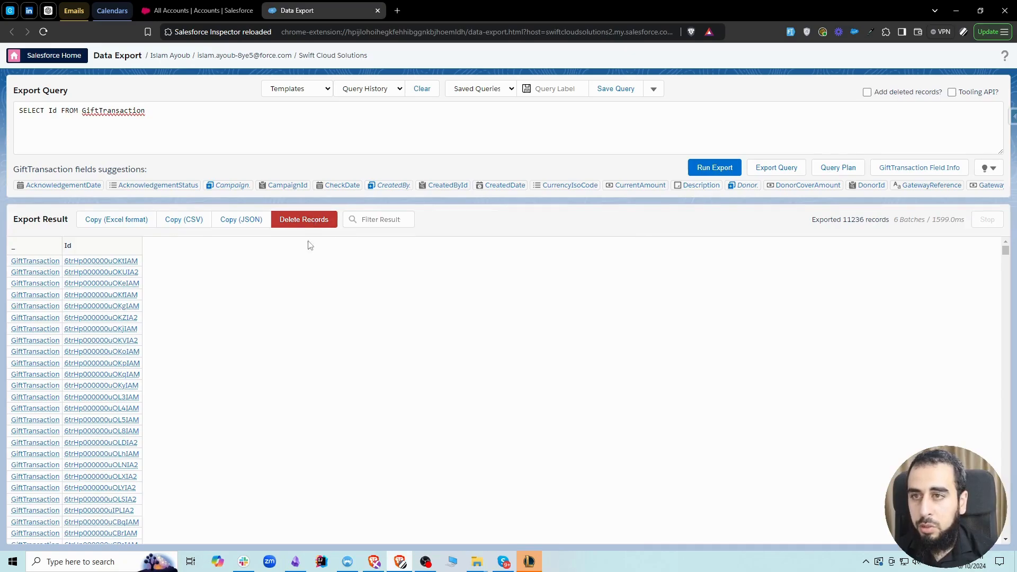
Restrict the GiftTransaction query with WHERE Status = 'Fully Refunded' and run the export again.
left_click(199, 115)
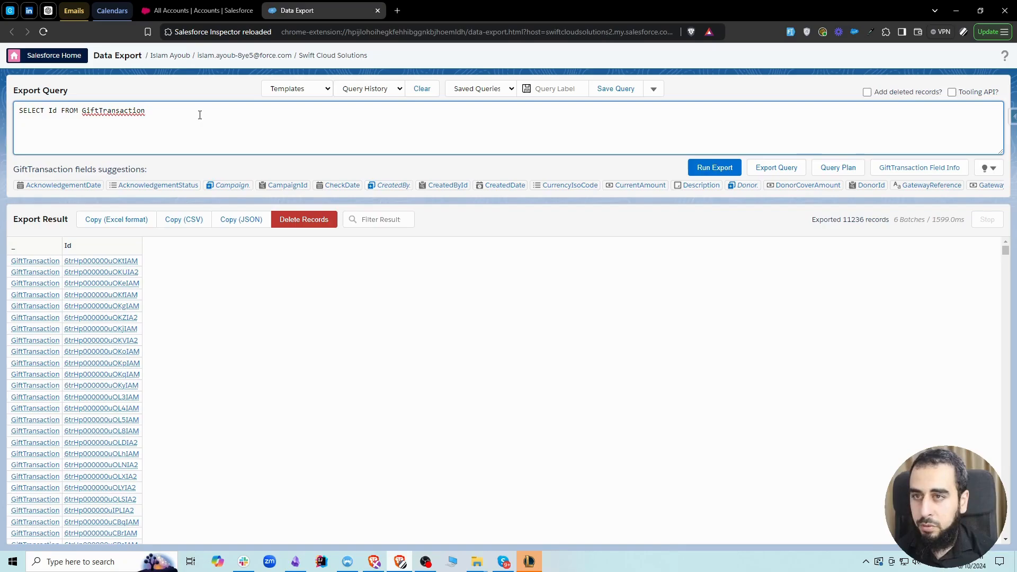
type("WHERE ")
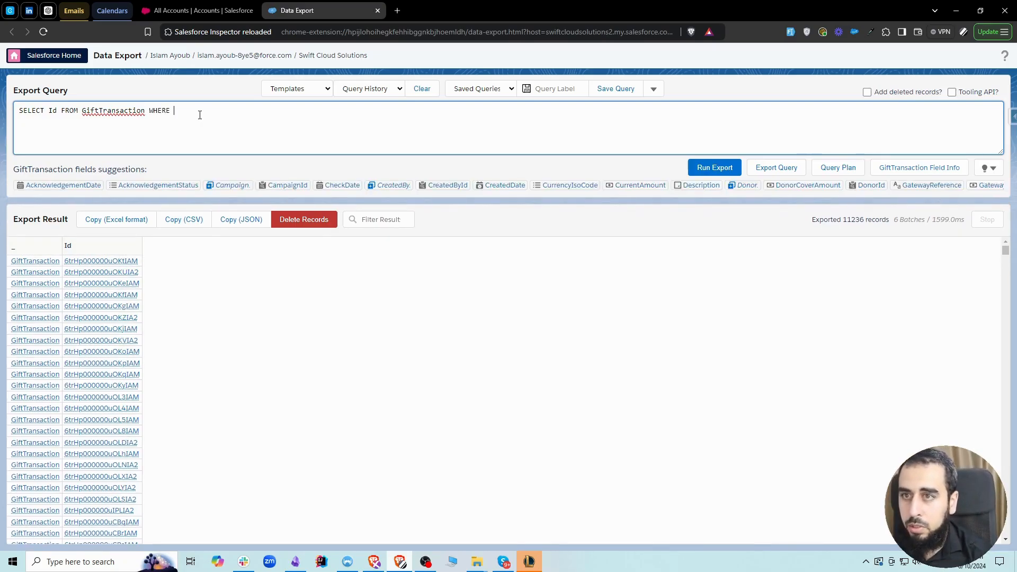
type("stat")
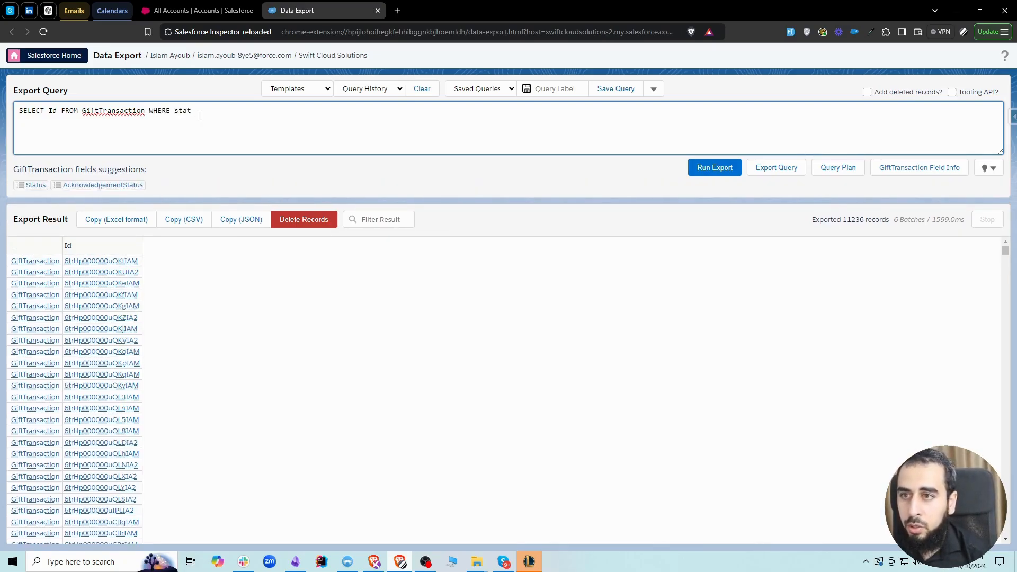
left_click(35, 185)
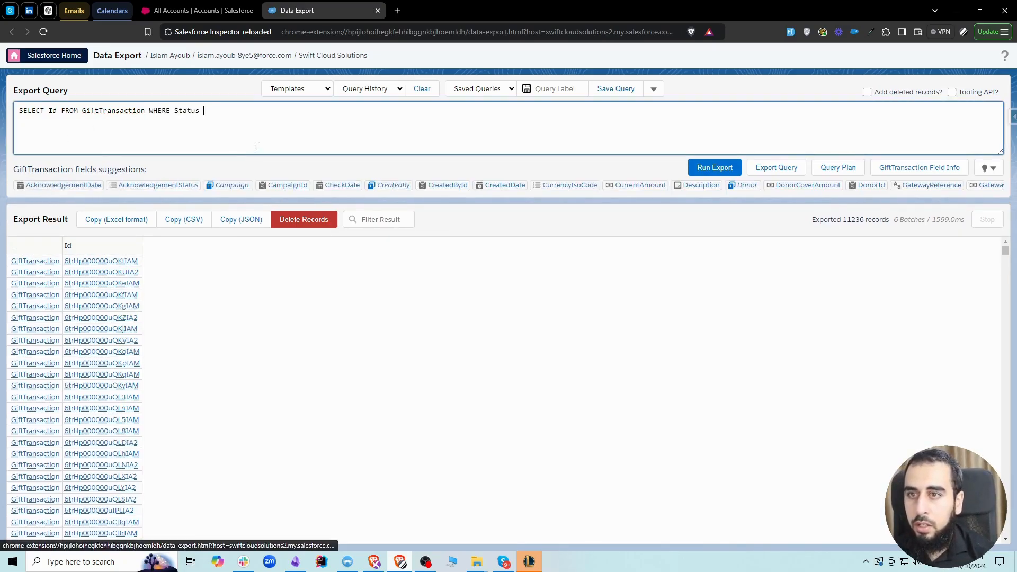
type("= 'Ful'")
key("Left")
type("Ful")
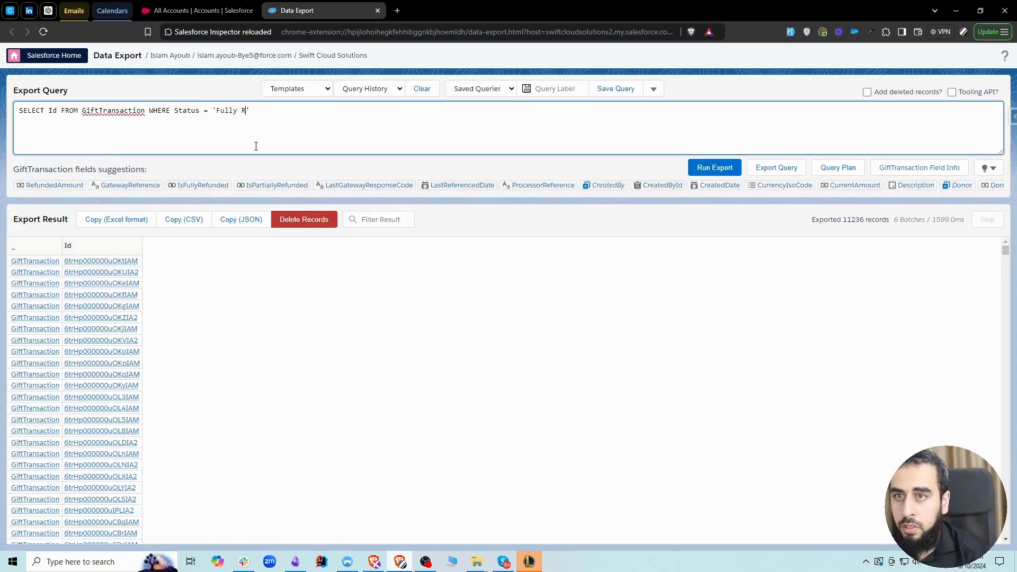
key("BackSpace")
key("BackSpace")
key("BackSpace")
key("super+v")
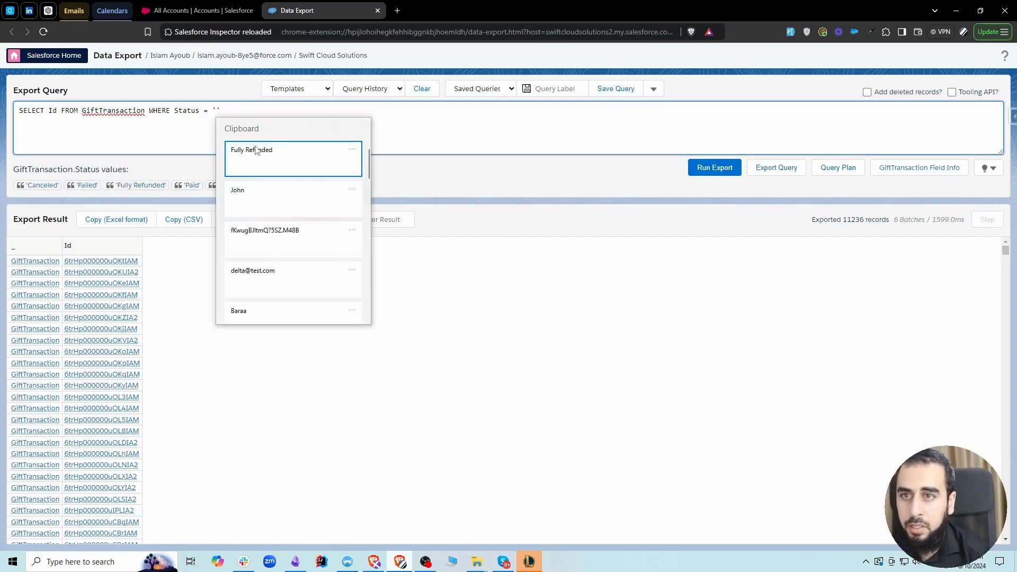
left_click(286, 155)
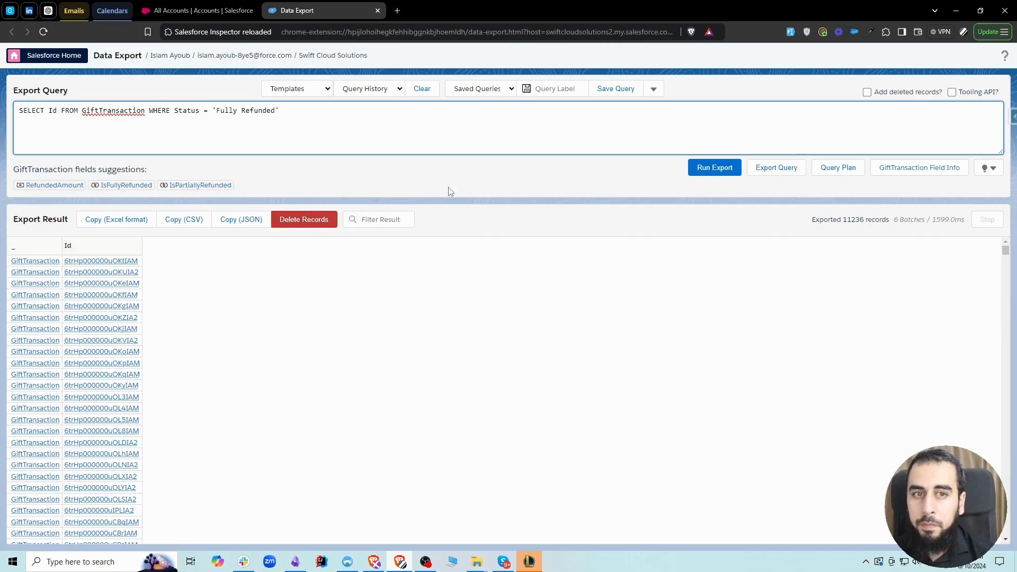
left_click(715, 168)
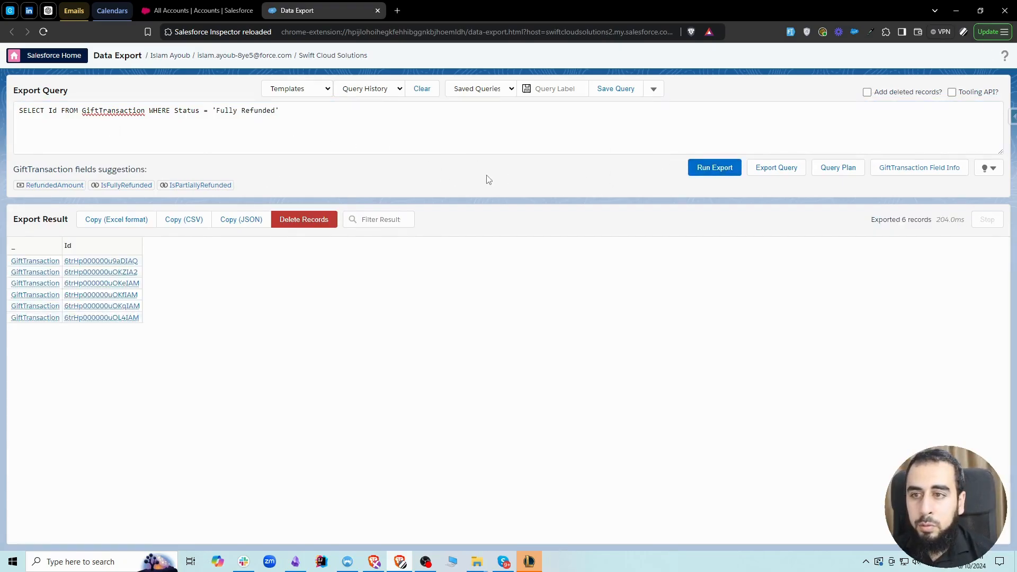
Add the Status field to the query's selected fields after Id and rerun the export.
left_click(58, 111)
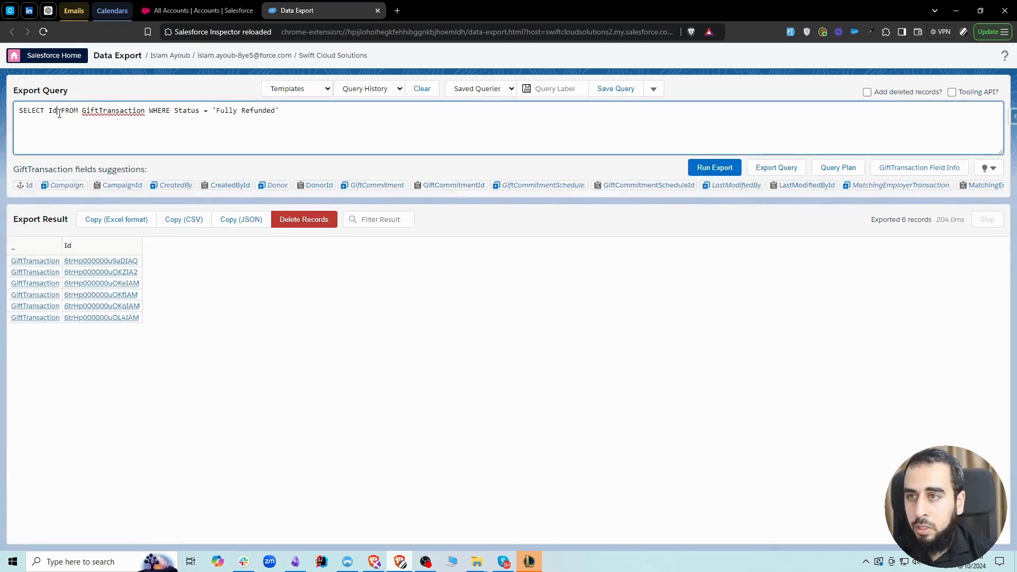
type(", ")
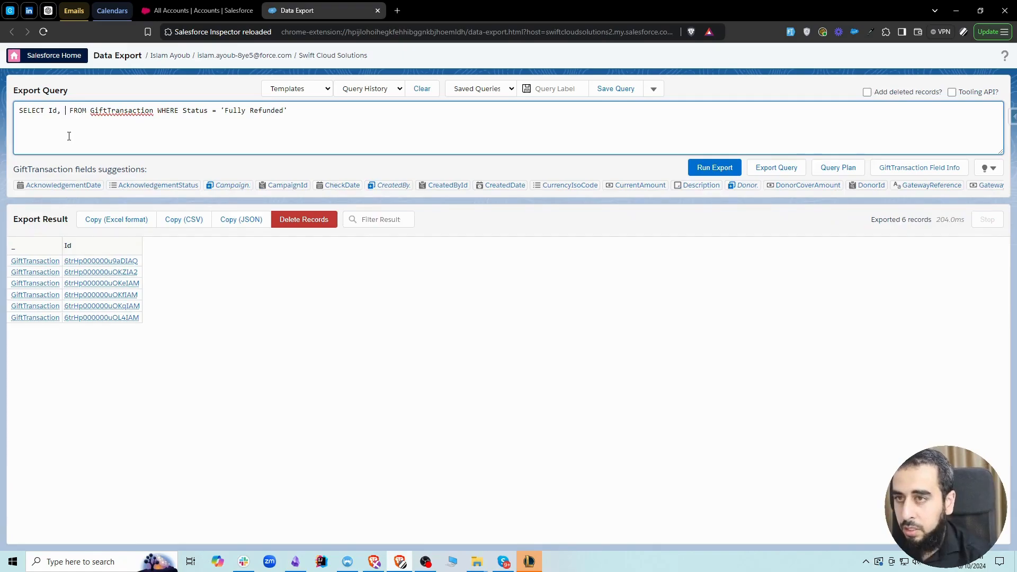
type("statu")
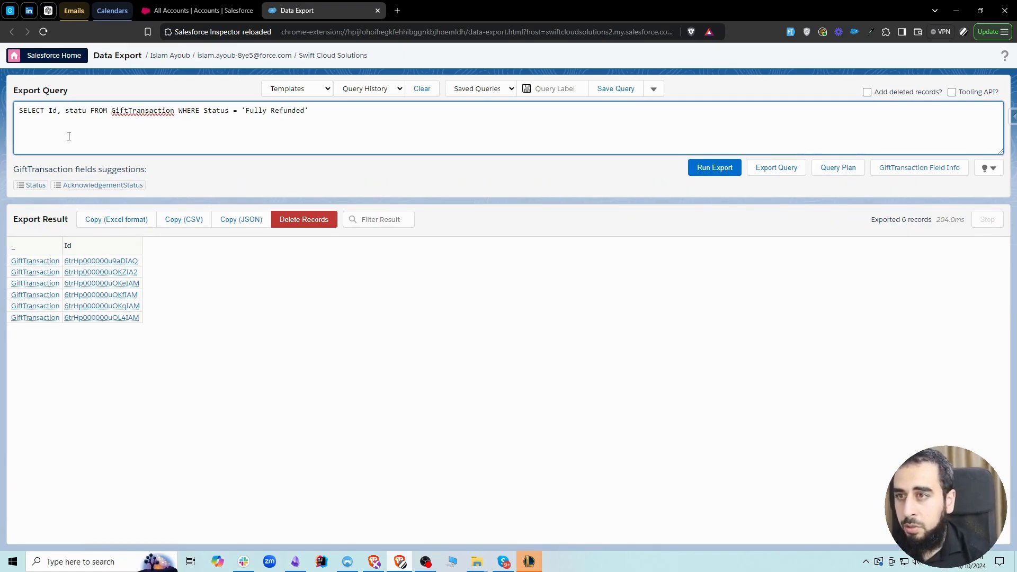
left_click(35, 185)
left_click(712, 165)
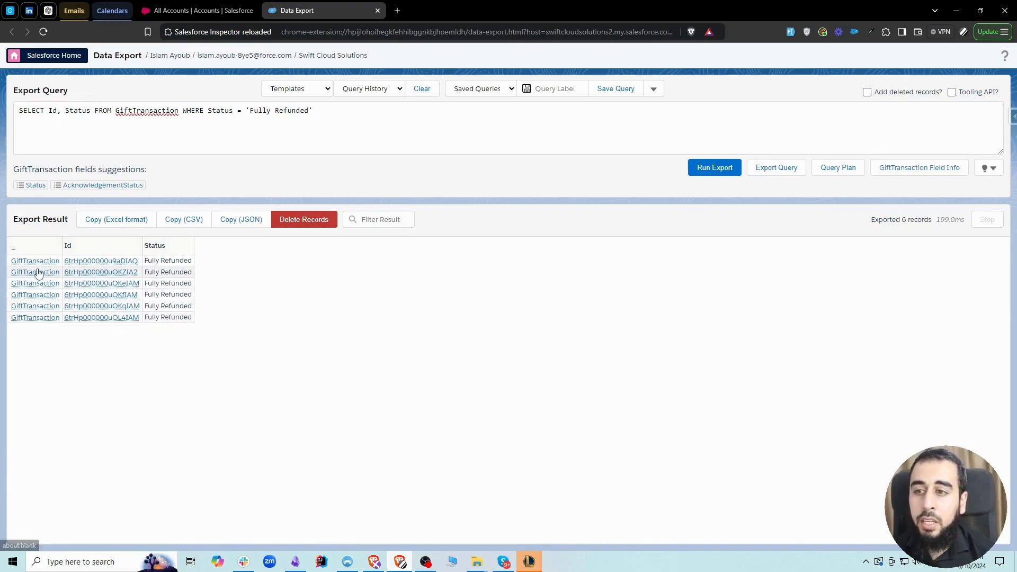
left_click_drag(147, 260, 191, 261)
Check the Gift Transactions list view and its filters in Salesforce against the export, then return to the Data Export page.
left_click(196, 12)
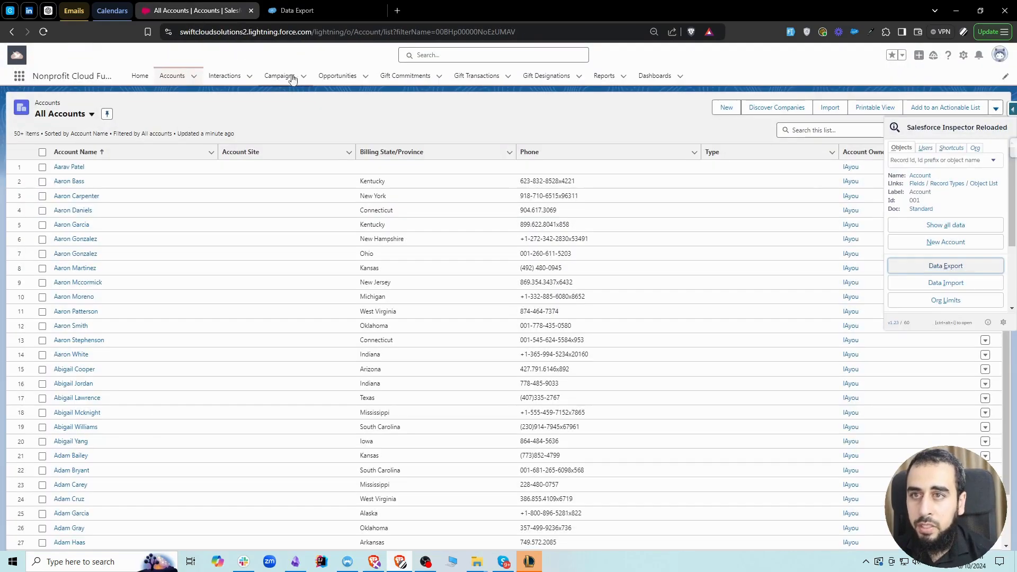
left_click(467, 76)
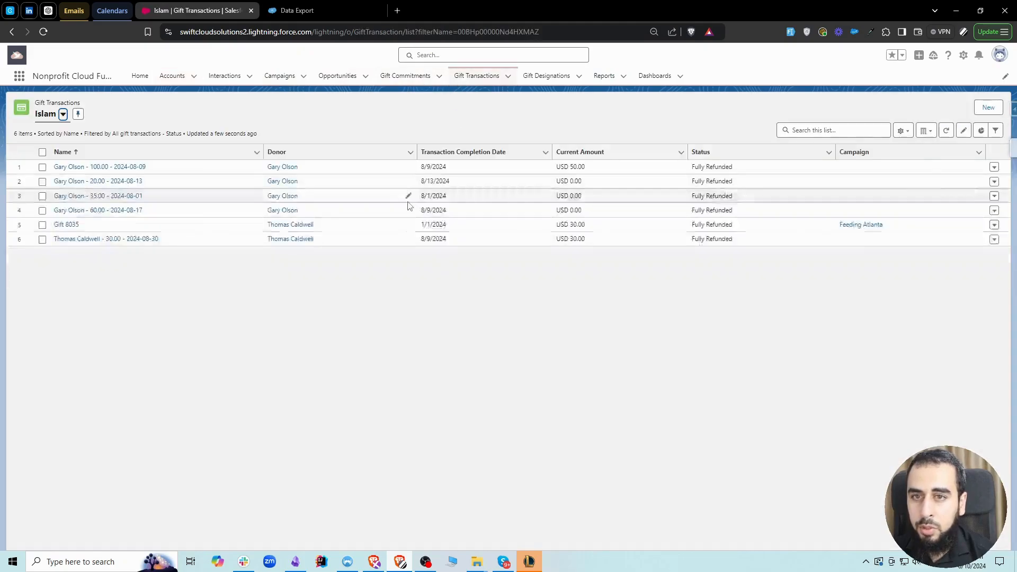
left_click(997, 131)
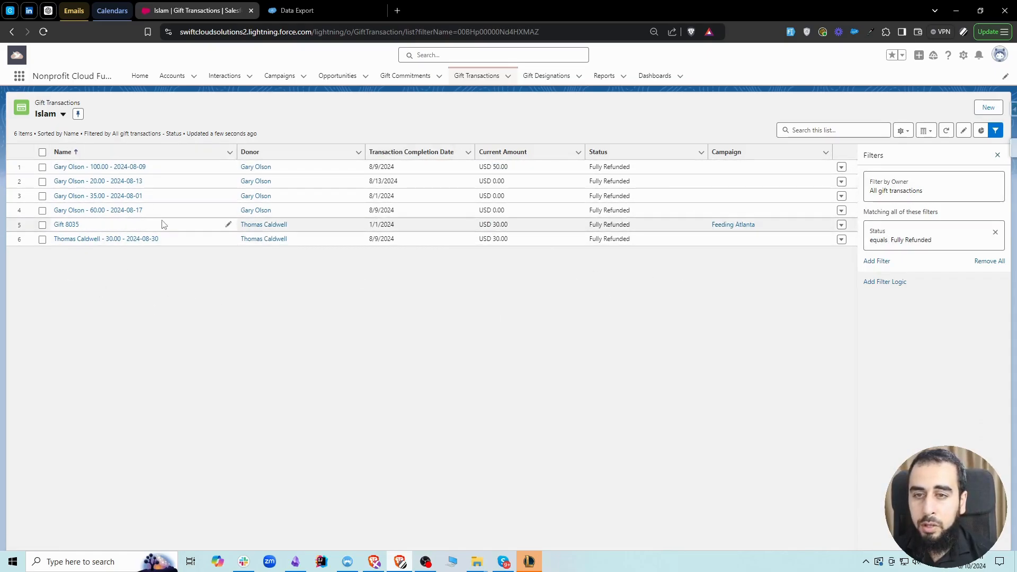
left_click(297, 10)
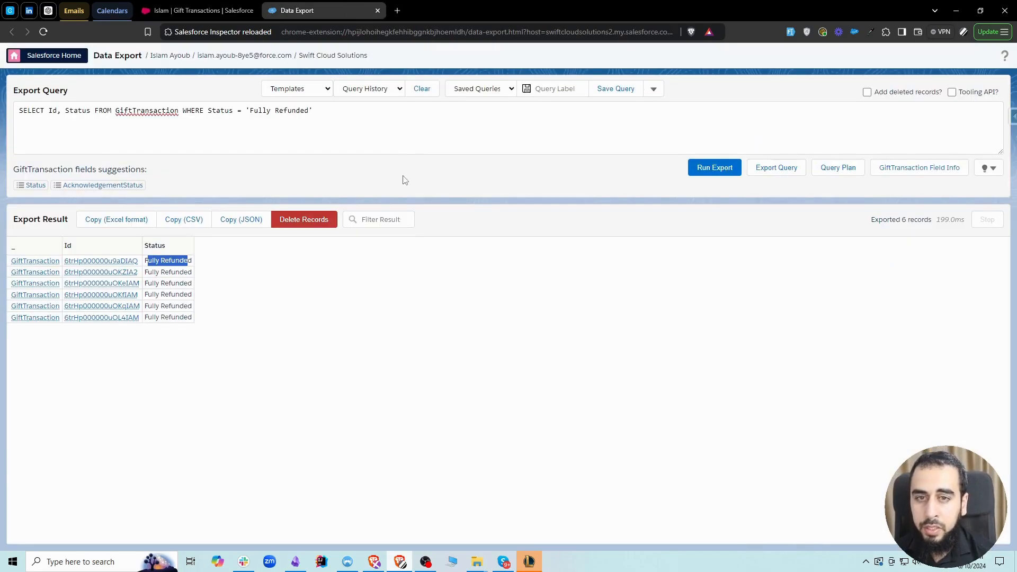
Send the exported GiftTransaction records for deletion and skip the unknown Status field in the field mapping.
left_click(301, 226)
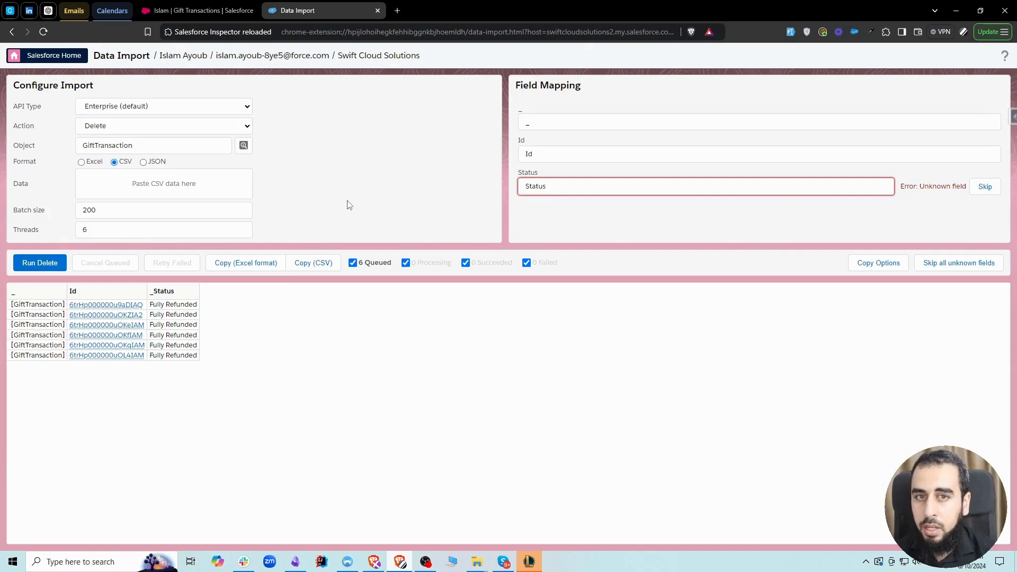
left_click(556, 185)
left_click(550, 166)
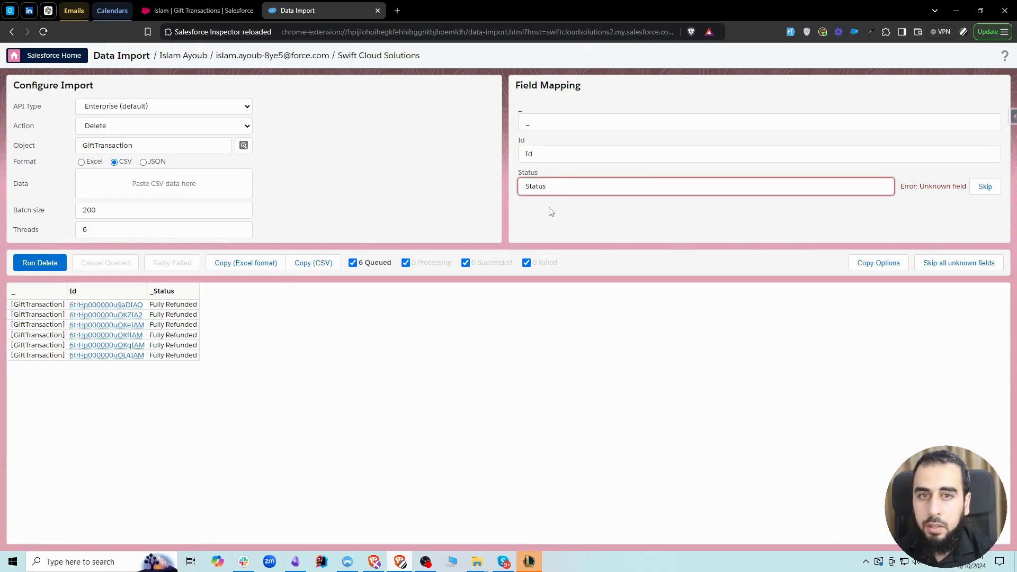
left_click(985, 187)
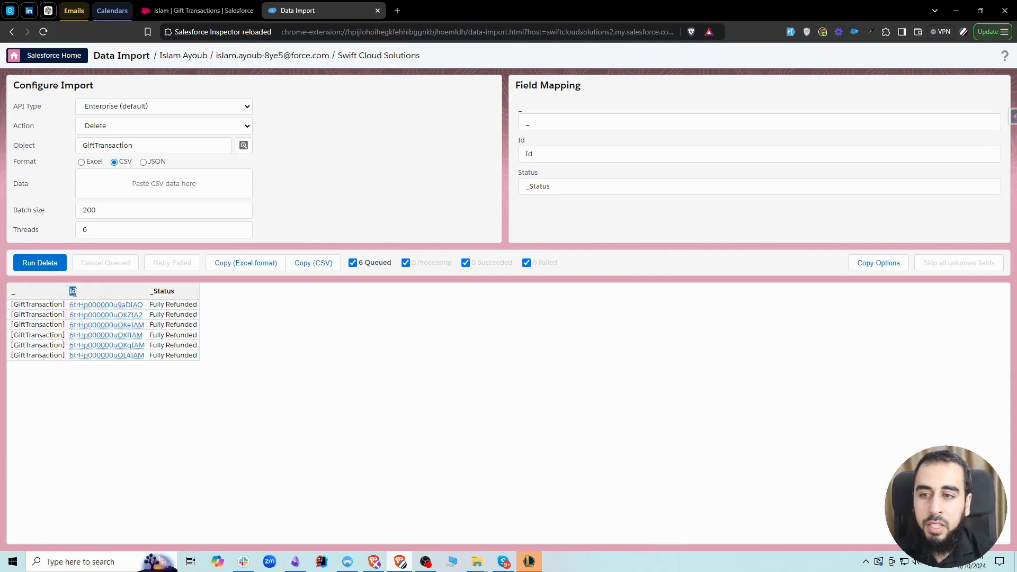
left_click_drag(519, 141, 528, 144)
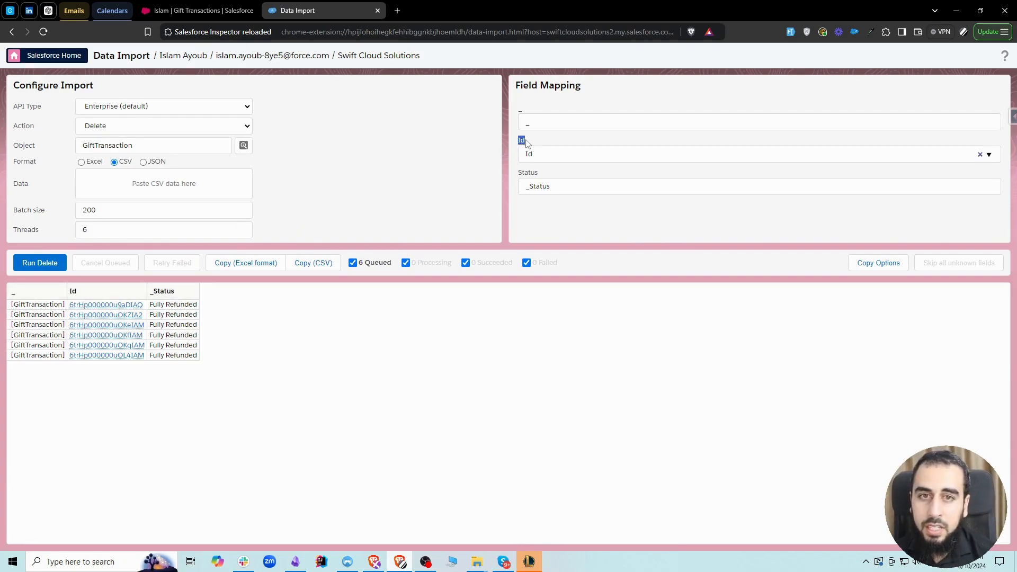
Review the Id and Status field mappings, then run the deletion of the queued GiftTransaction records and confirm it.
double_click(536, 154)
left_click(563, 173)
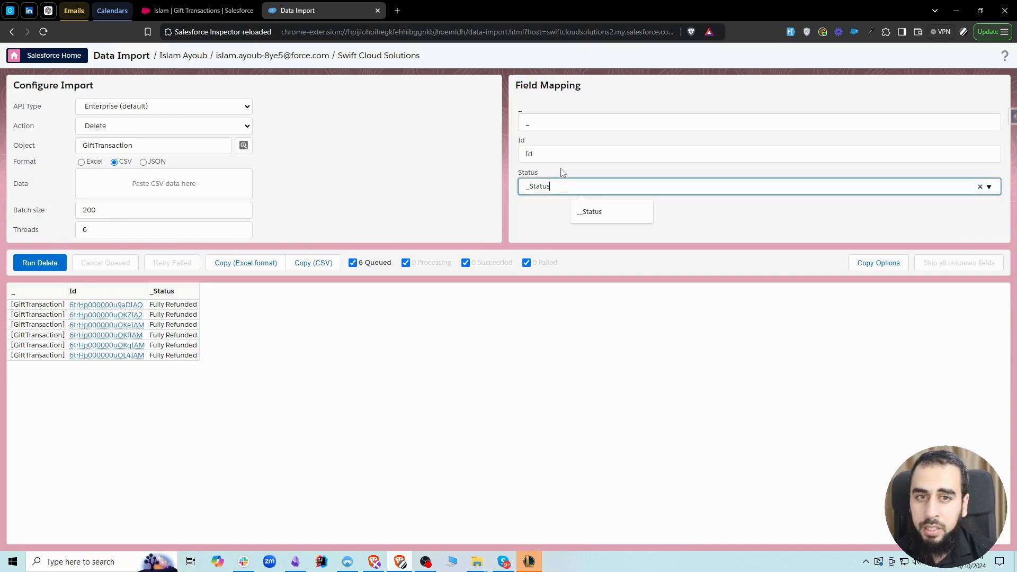
left_click(568, 253)
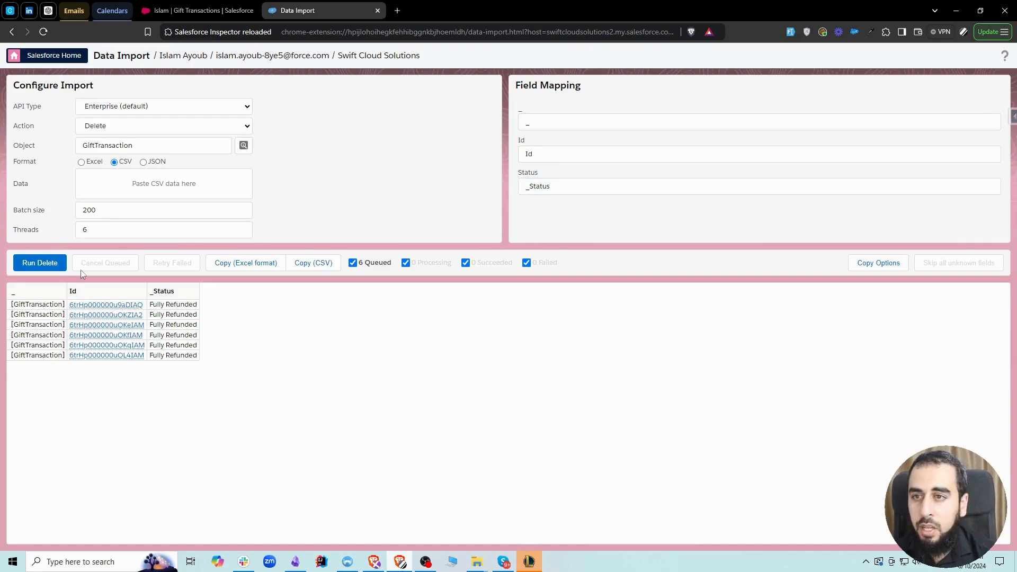
left_click(50, 265)
left_click(491, 224)
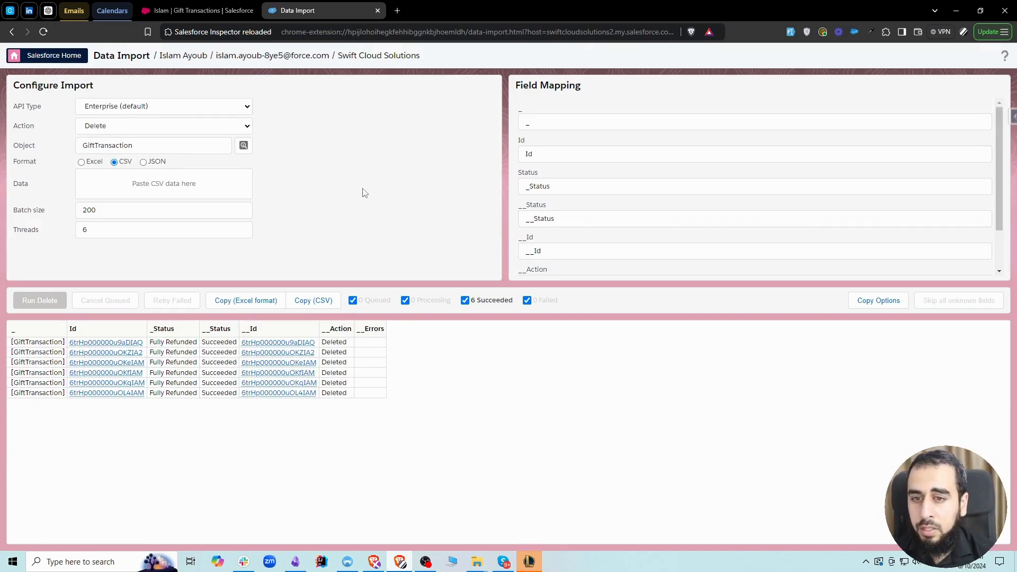
Switch to the Gift Transactions list view in Salesforce, close its filters and refresh the list to check the deletion.
left_click(193, 10)
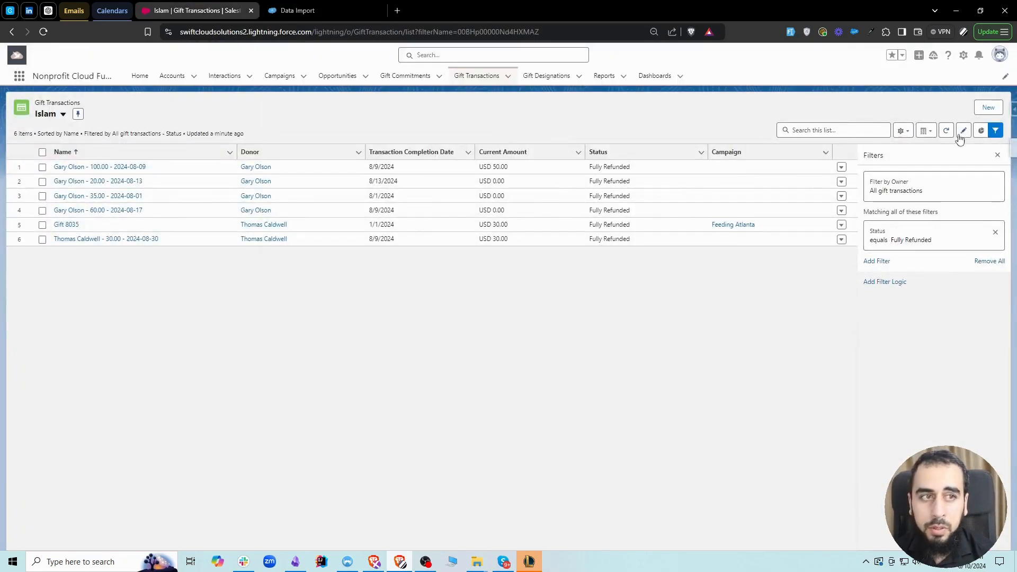
left_click(995, 156)
left_click(947, 130)
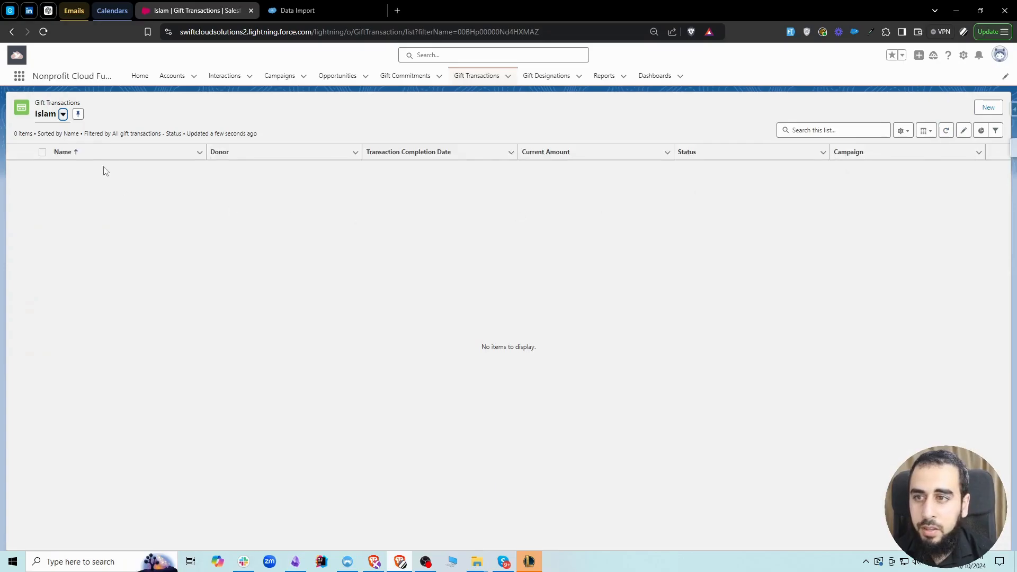
Return to Salesforce Inspector Reloaded, open Data Export and load the SELECT Id FROM query template.
left_click(314, 18)
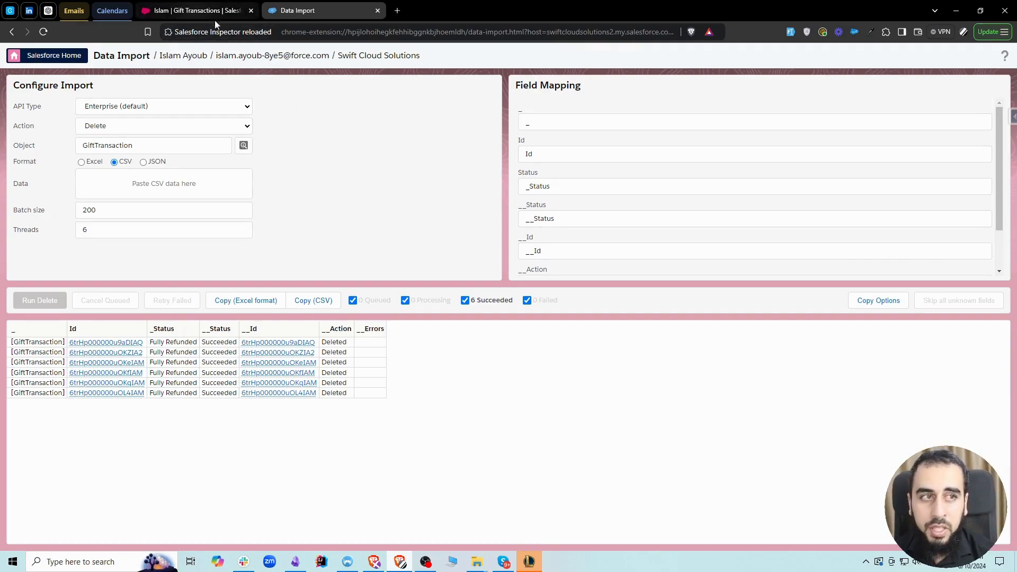
left_click(1014, 118)
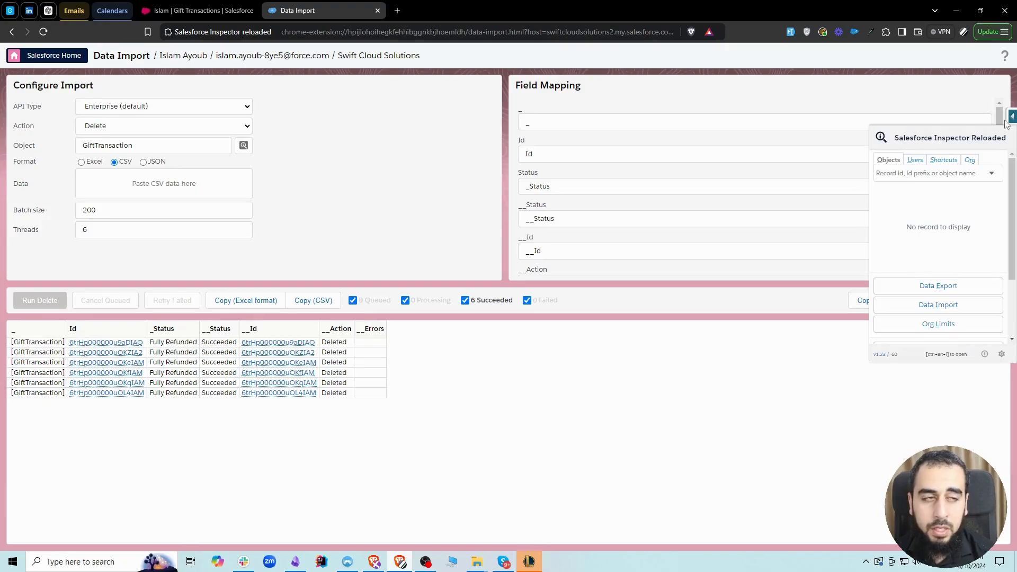
left_click(944, 288)
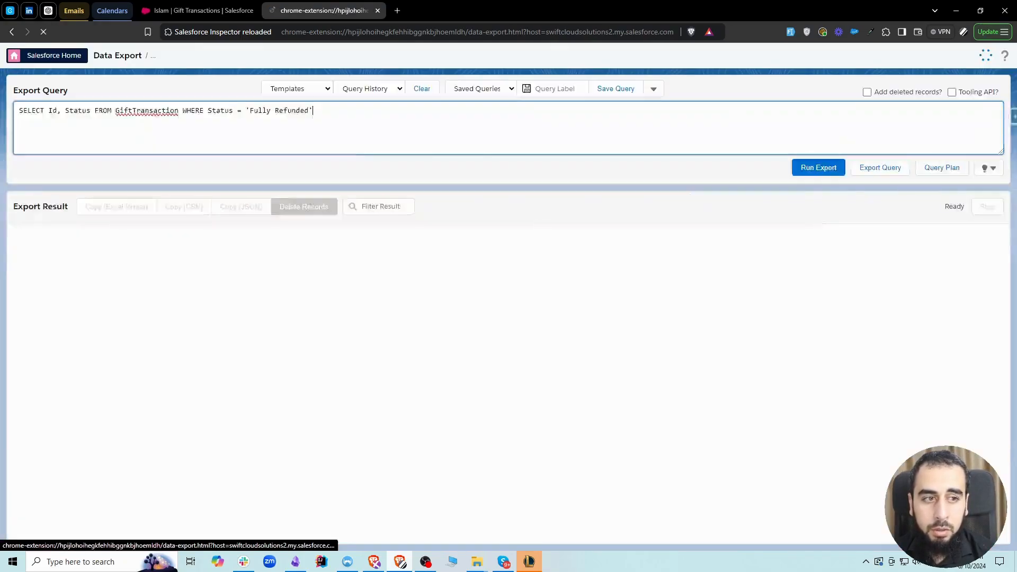
left_click(287, 90)
left_click(298, 102)
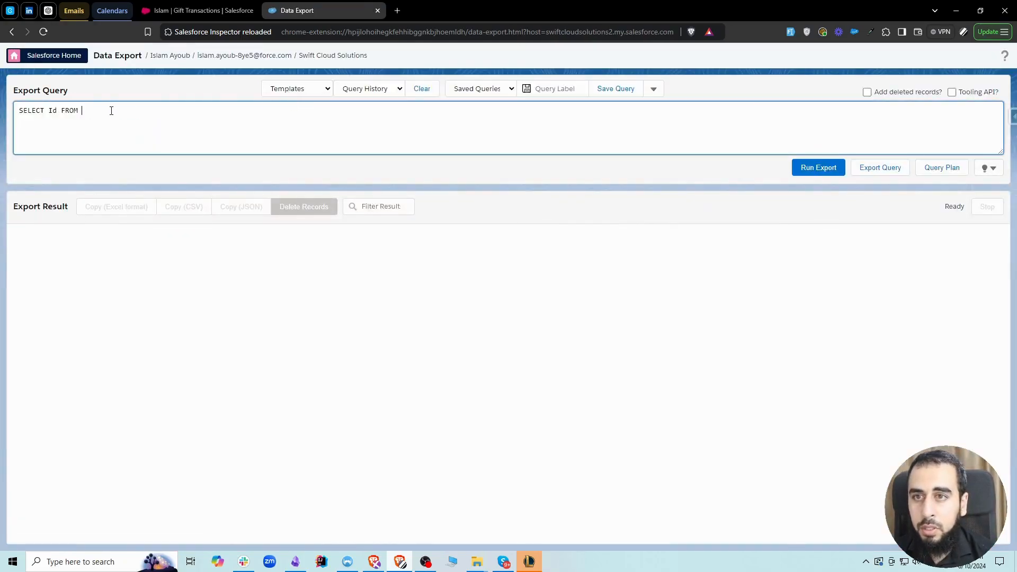
Complete the export query with the Account object and run the export.
type("as")
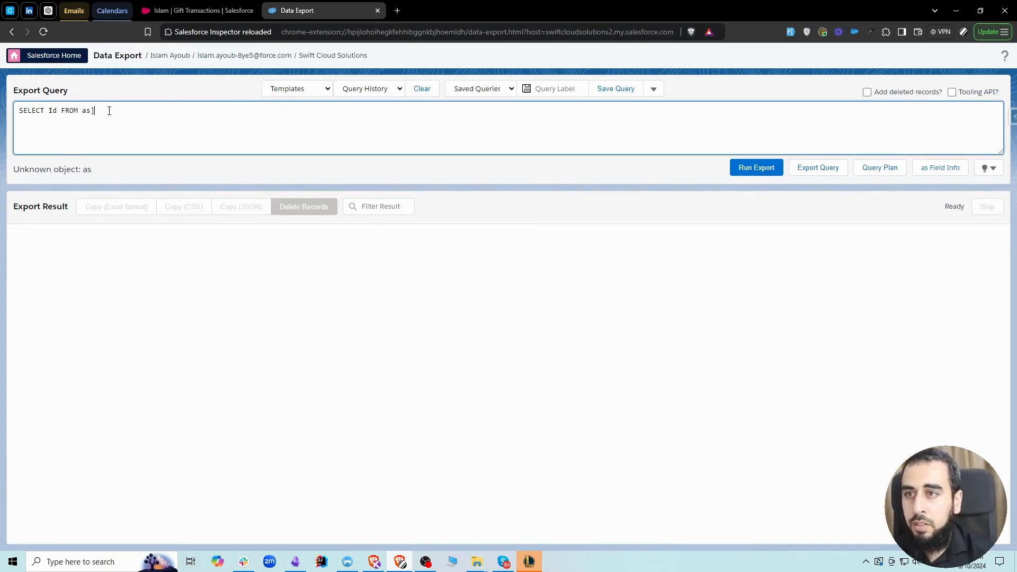
key("BackSpace")
type("cc")
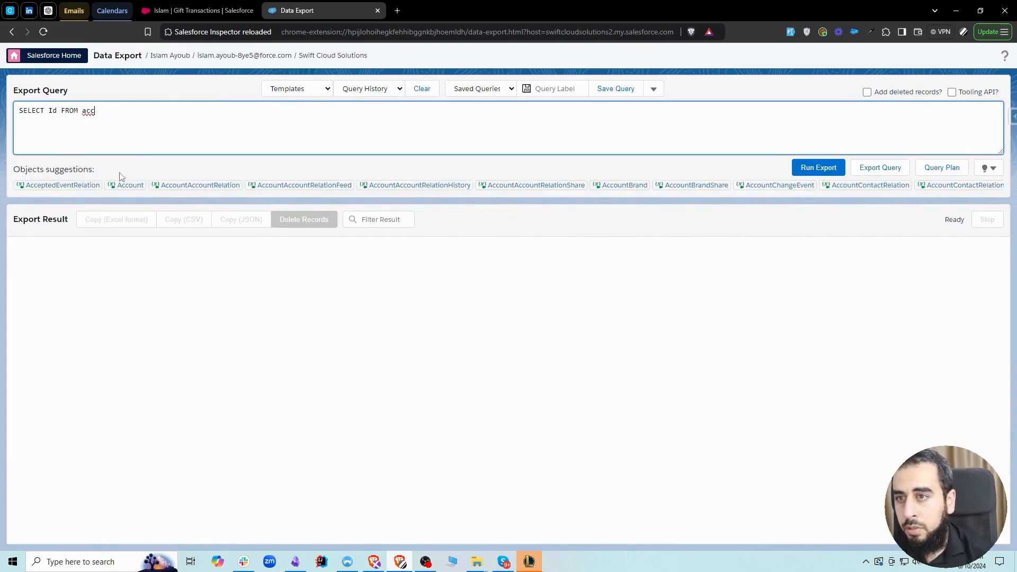
left_click(131, 185)
left_click(737, 167)
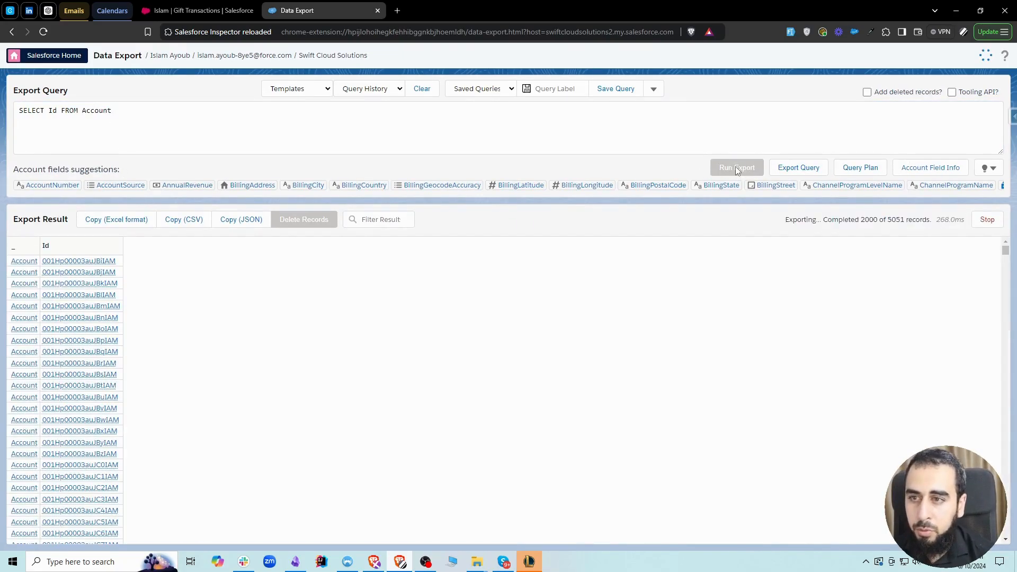
Replace Account with Opportunity in the export query and switch back to the Gift Transactions list in Salesforce.
double_click(91, 114)
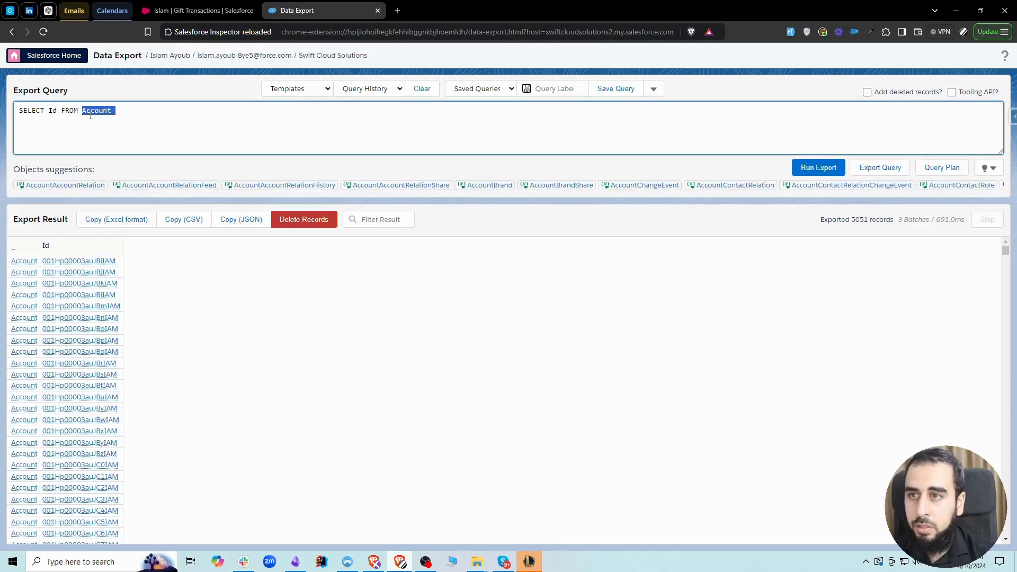
type("opp")
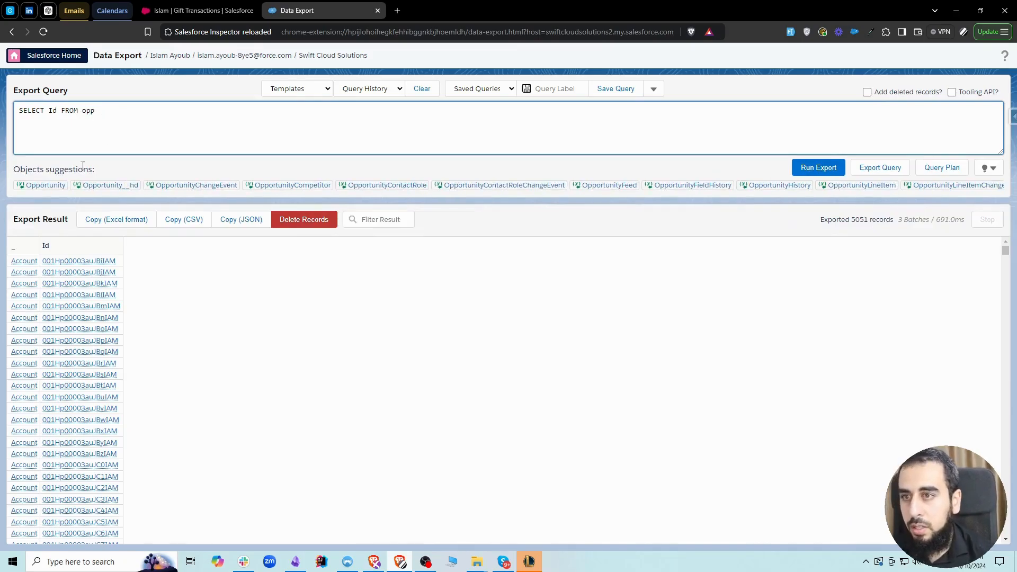
left_click(47, 186)
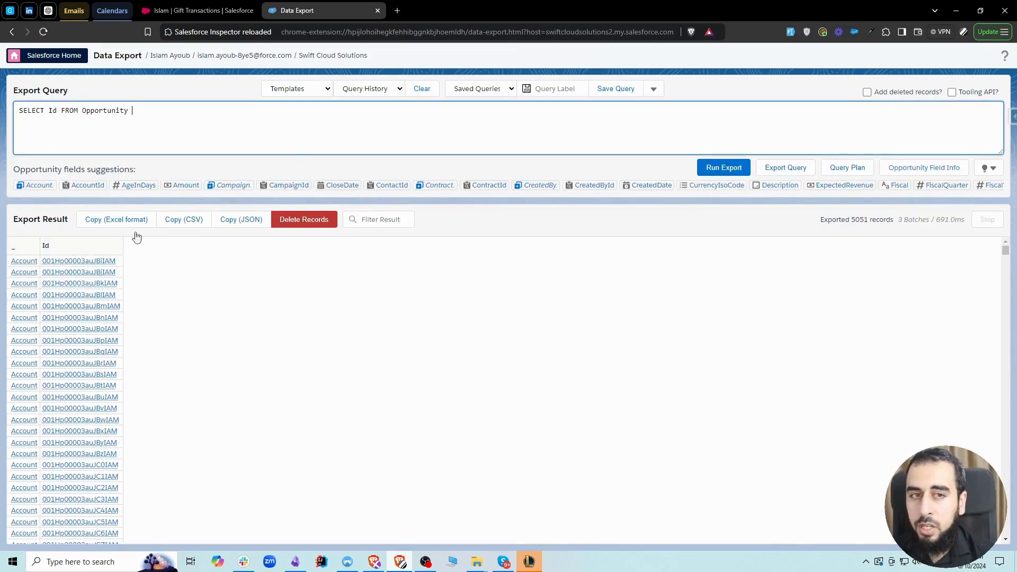
left_click(196, 11)
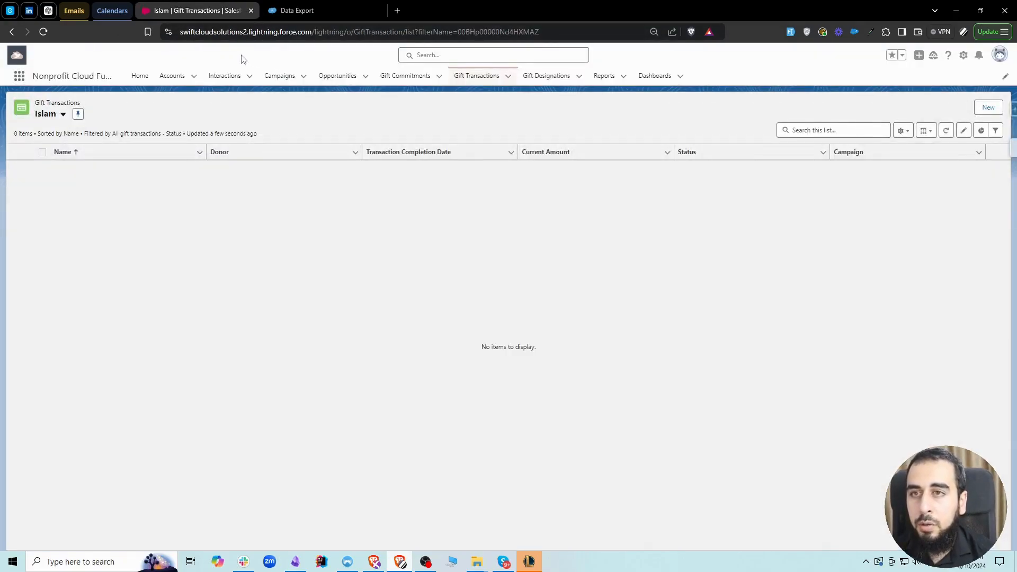